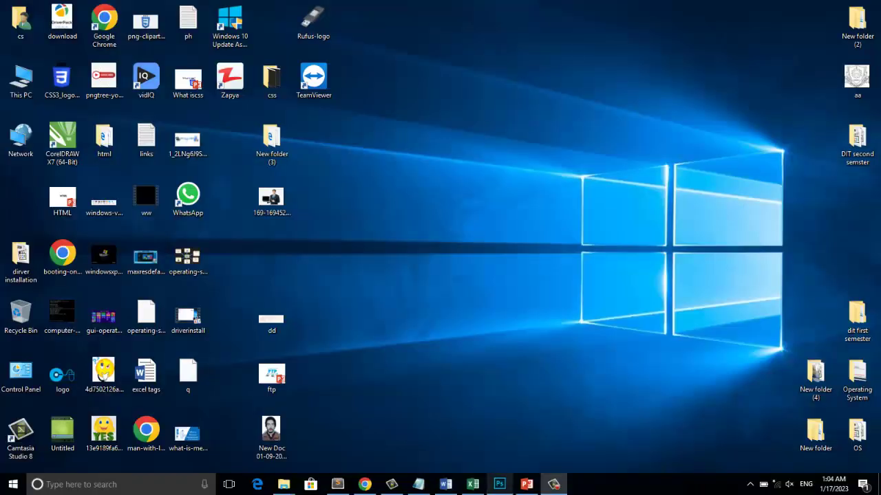
# Bring the Photoshop window showing Untitled-1-Recovered to the front from the taskbar.
pyautogui.click(500, 484)
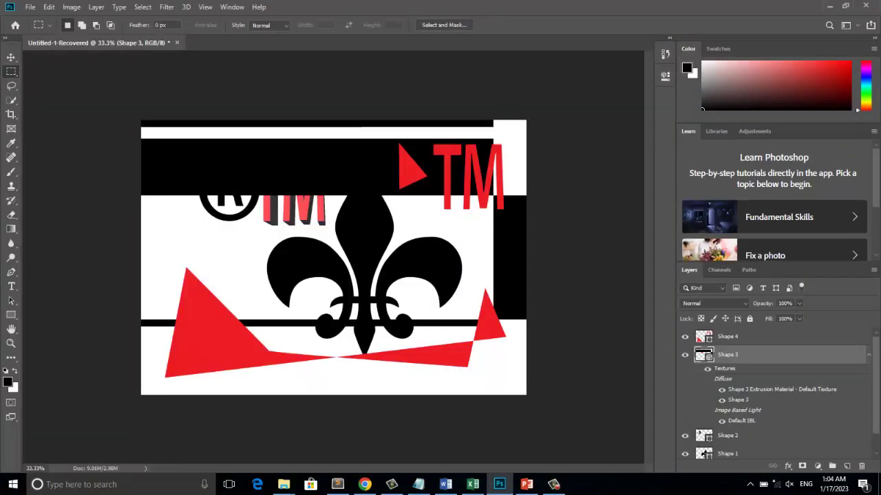
# Close the recovered design document without saving its changes.
pyautogui.hotkey('ctrl', 'w')
pyautogui.press('Escape')
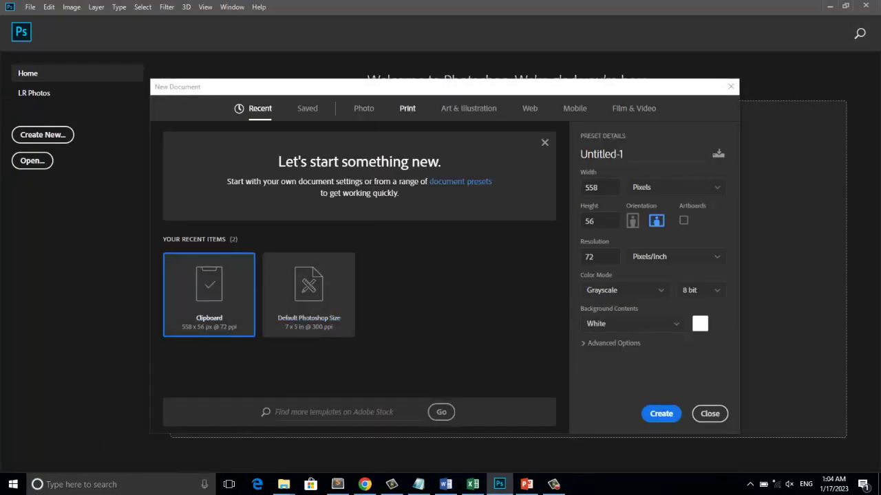
# View the Print presets, then cancel the New Document dialog to return Home.
pyautogui.click(407, 108)
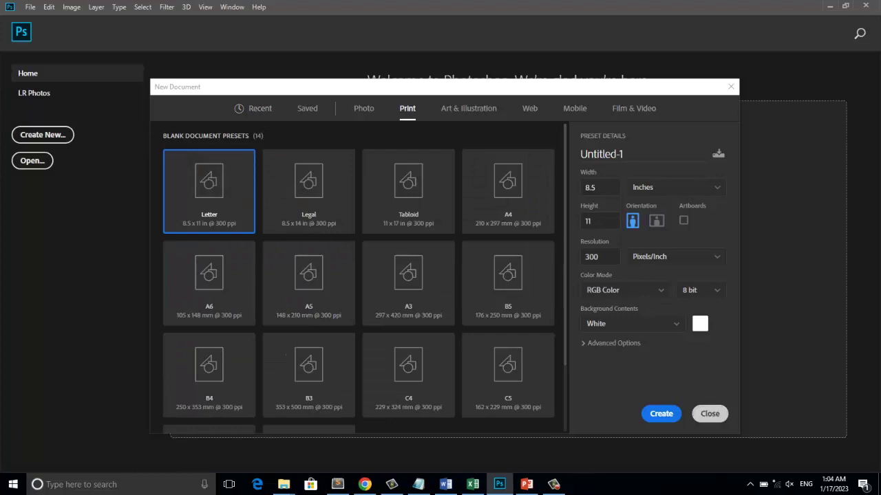
pyautogui.press('Escape')
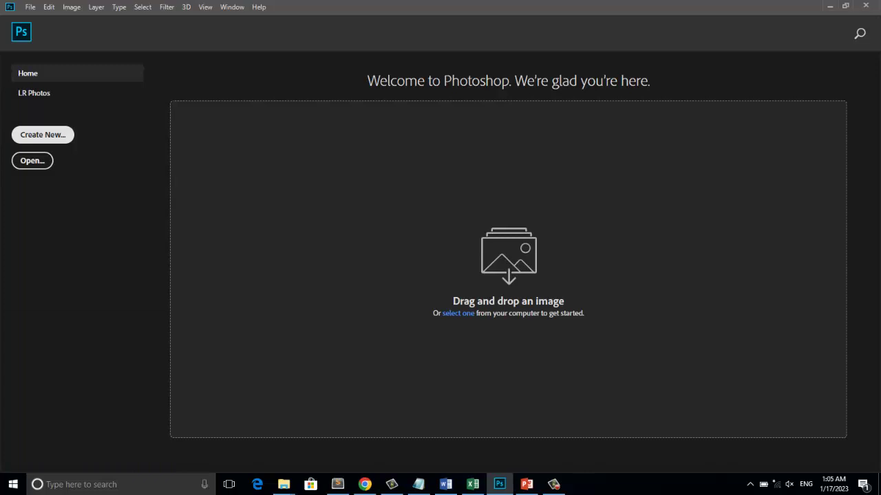
# Open the aa.JPG logo image from the Desktop folder.
pyautogui.click(43, 134)
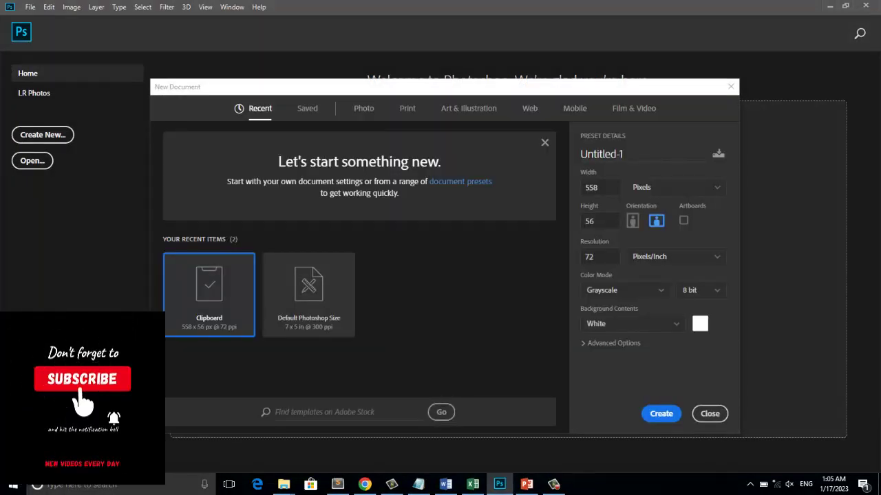
pyautogui.click(710, 413)
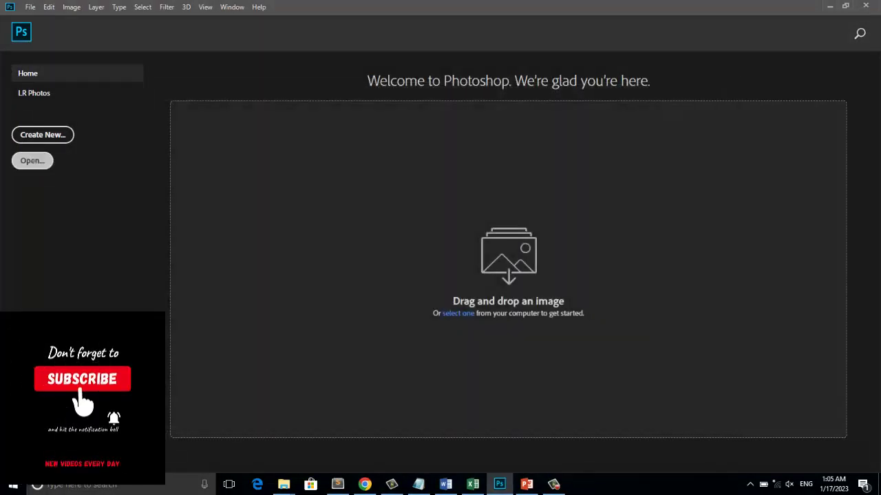
pyautogui.click(31, 160)
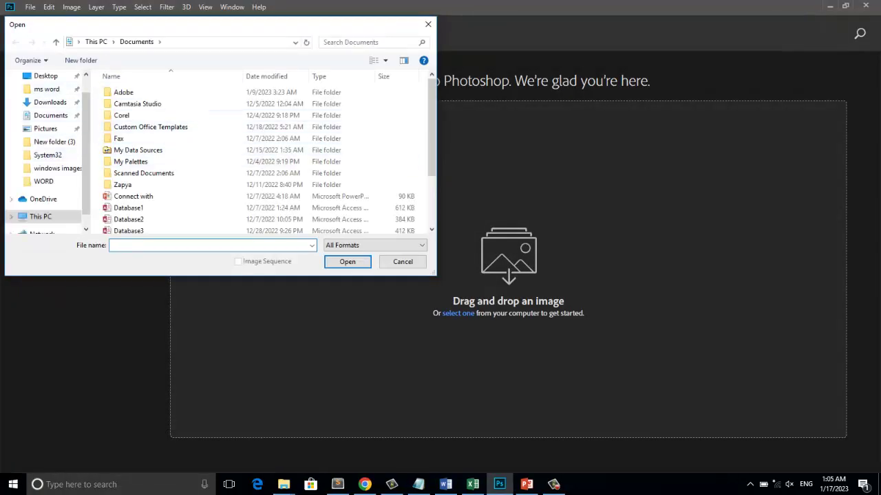
pyautogui.scroll(-1, 48, 137)
pyautogui.scroll(1, 48, 137)
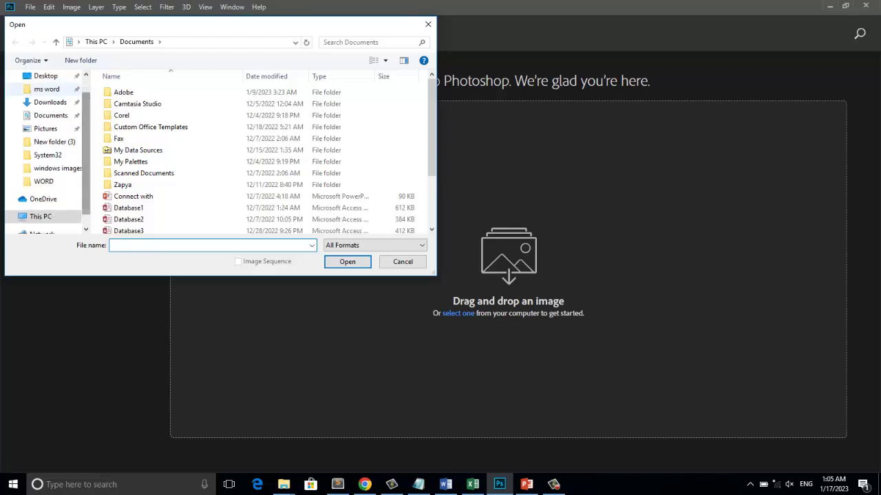
pyautogui.click(46, 76)
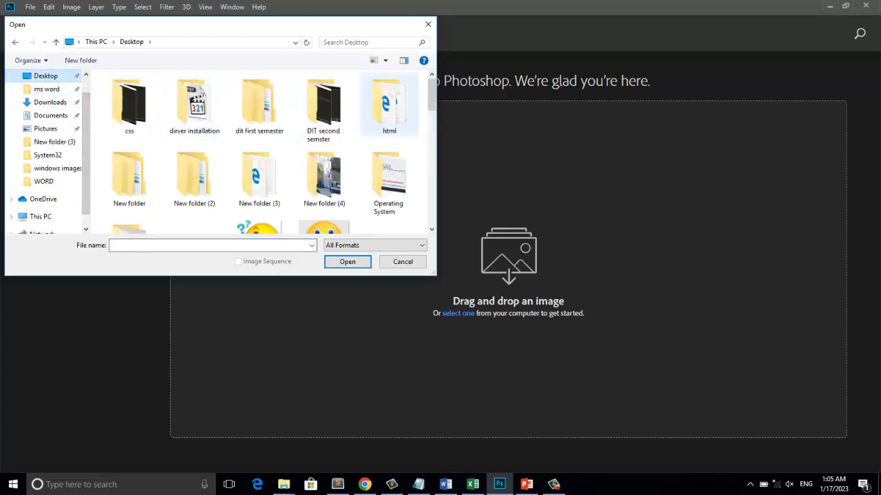
pyautogui.scroll(-1, 321, 98)
pyautogui.scroll(-1, 321, 98)
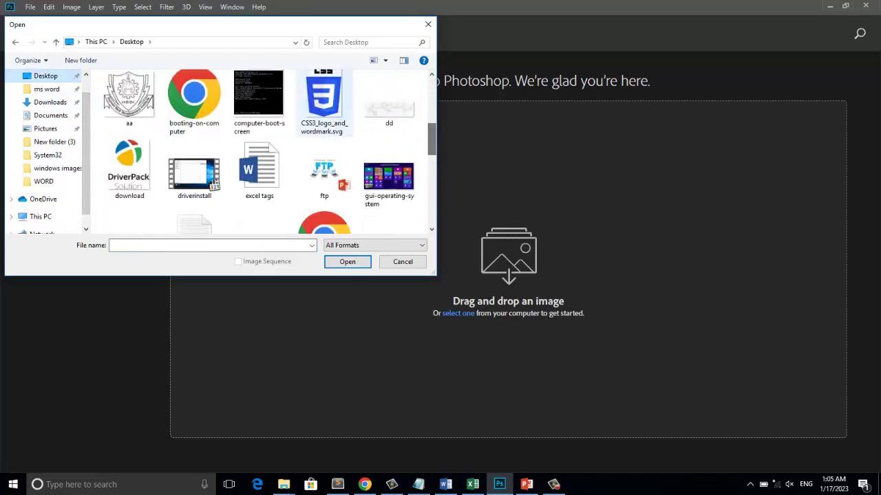
pyautogui.click(128, 100)
pyautogui.click(347, 261)
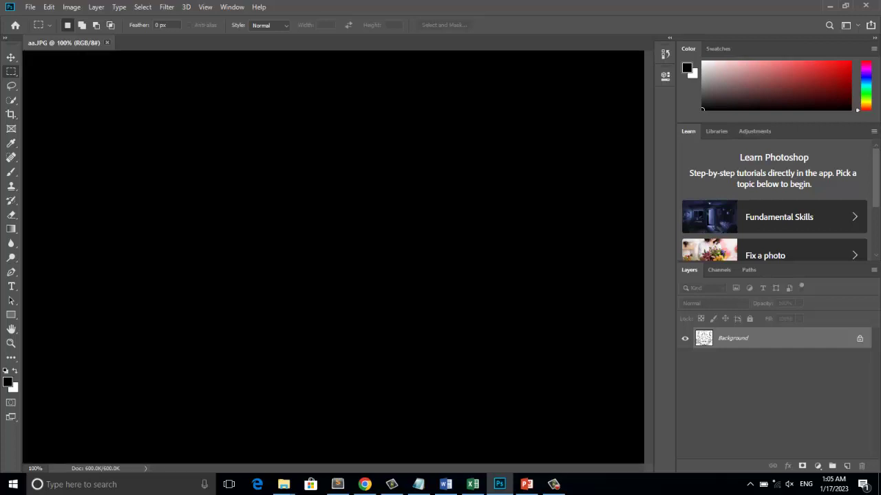
# Close aa.JPG and start a new document via File > New.
pyautogui.hotkey('ctrl', 'w')
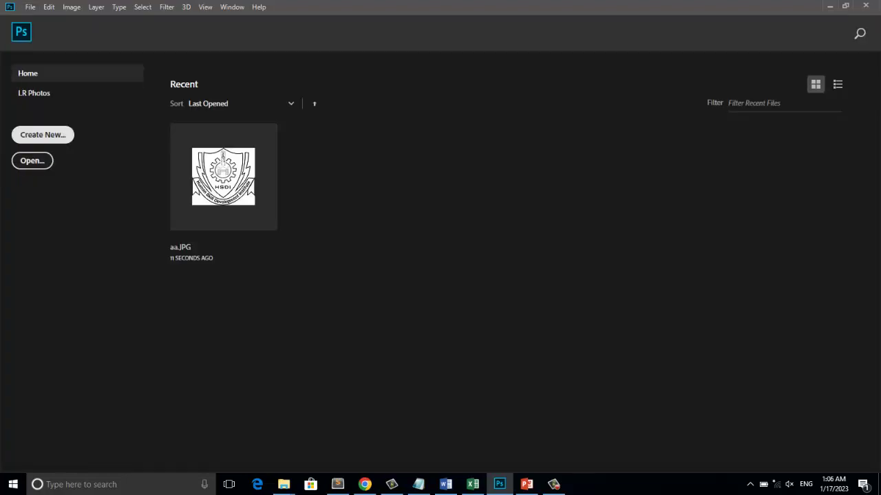
pyautogui.hotkey('alt', 'f')
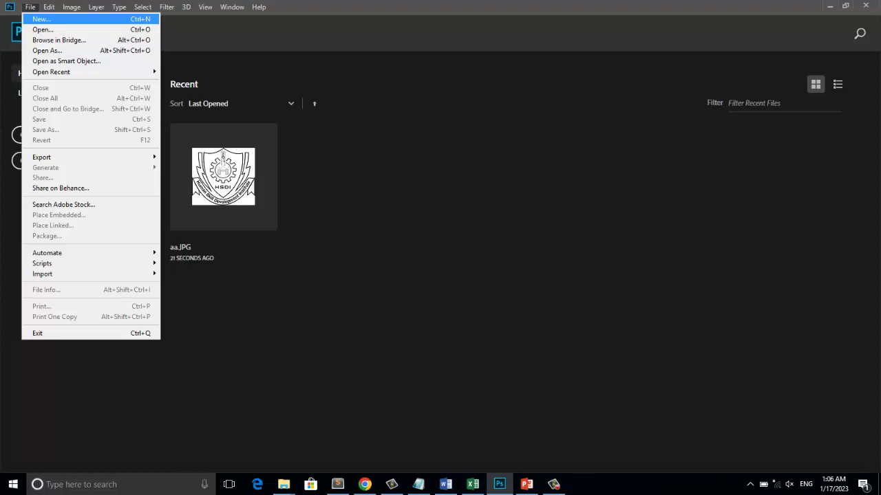
pyautogui.press('Down')
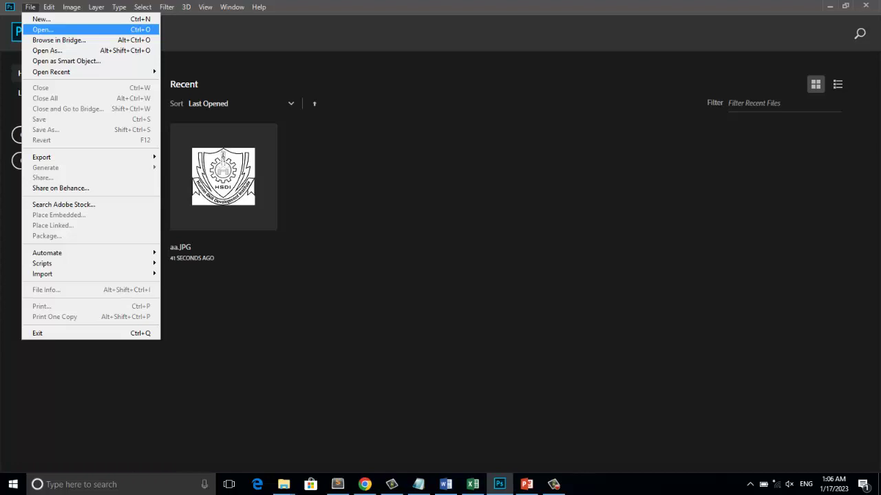
pyautogui.click(41, 20)
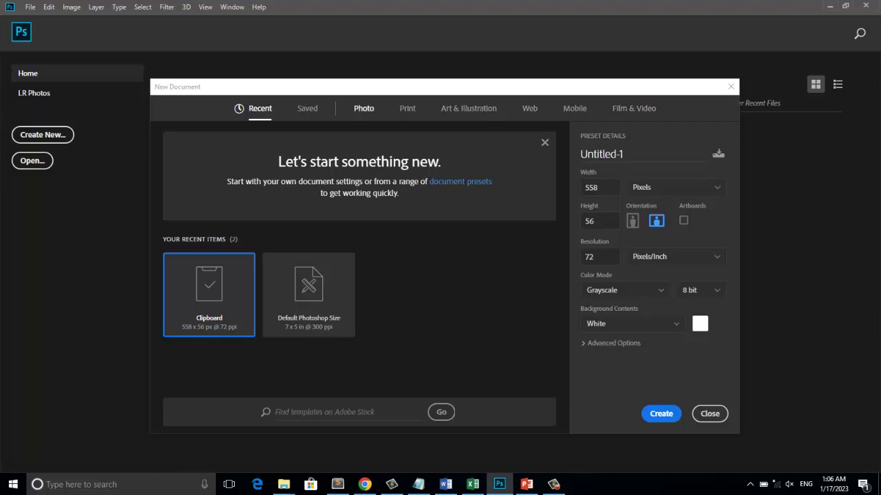
# Browse Photo and Print presets, ending on Art & Illustration at 1000 × 1000 px, 300 ppi.
pyautogui.click(364, 108)
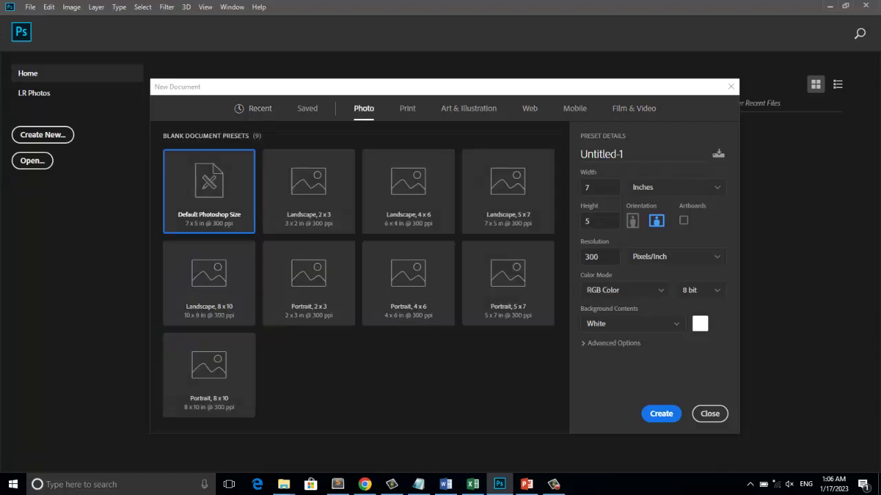
pyautogui.click(407, 108)
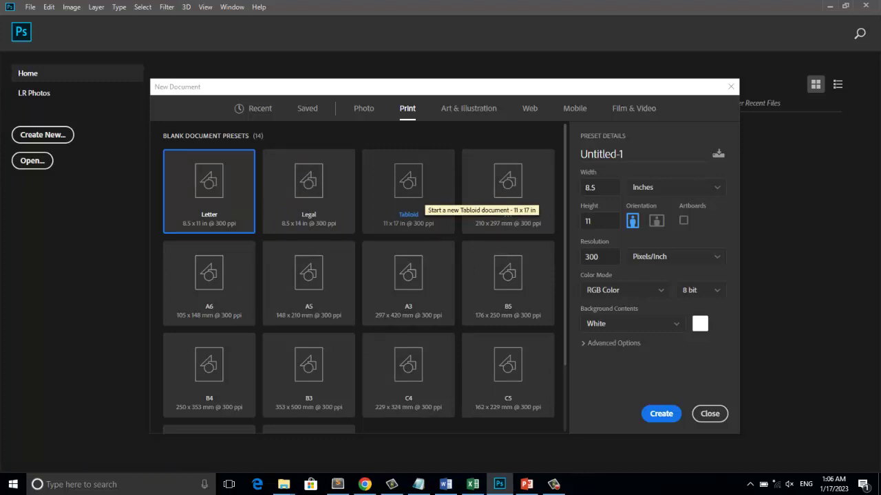
pyautogui.click(468, 108)
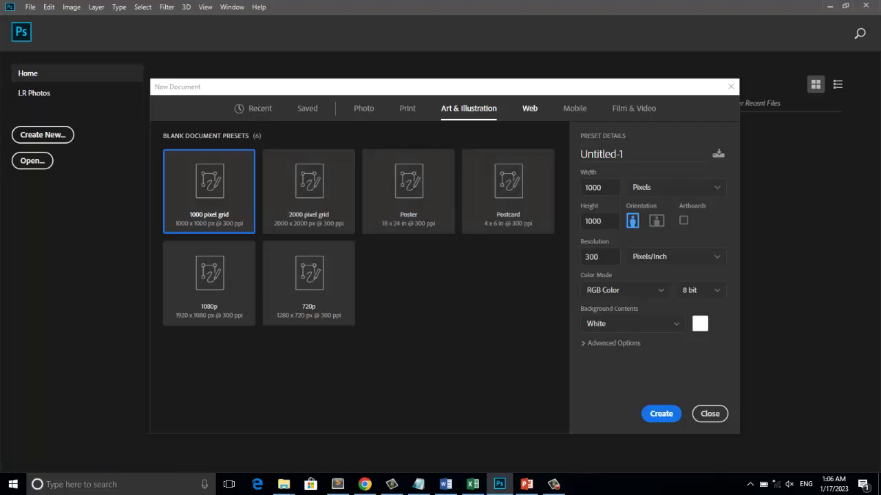
# Switch to the Web presets, showing Web Most Common at 1366 × 768 pixels.
pyautogui.click(529, 108)
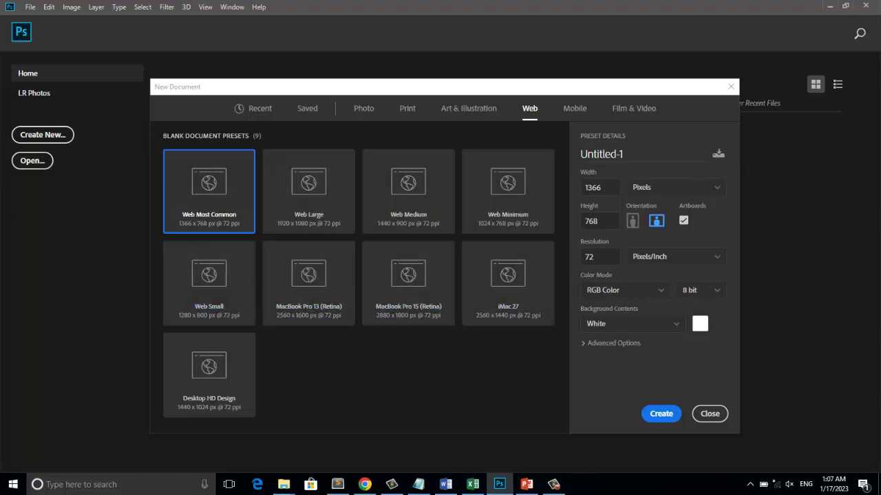
# Switch to the Mobile presets, showing iPhone X at 1125 × 2436 pixels.
pyautogui.click(575, 108)
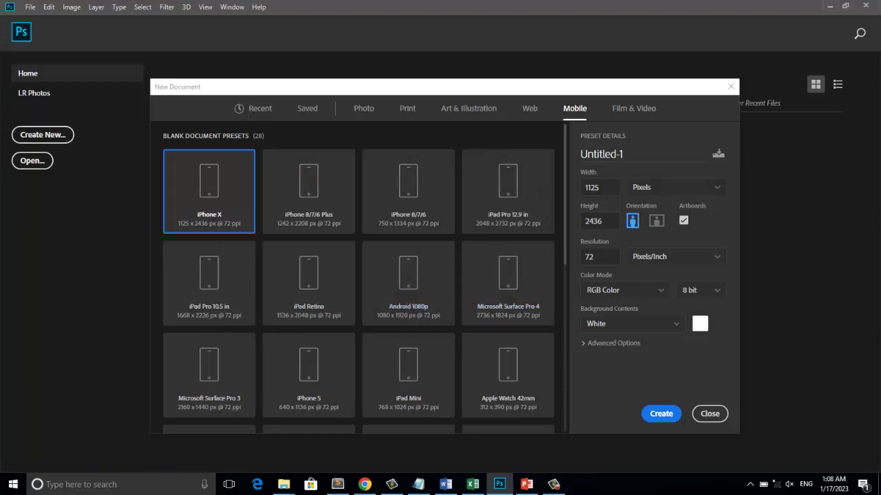
# Browse the Film & Video presets, then return to Photo's 7 × 5 inch Default Photoshop Size.
pyautogui.click(634, 109)
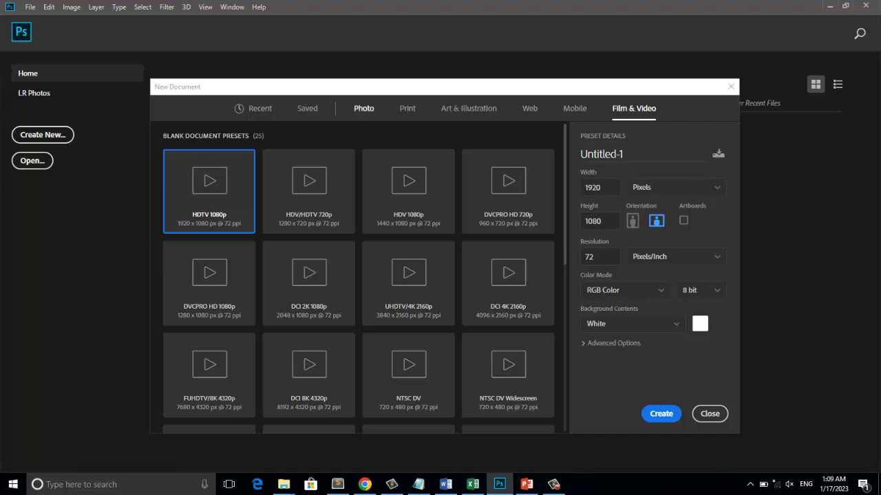
pyautogui.click(364, 108)
pyautogui.click(407, 108)
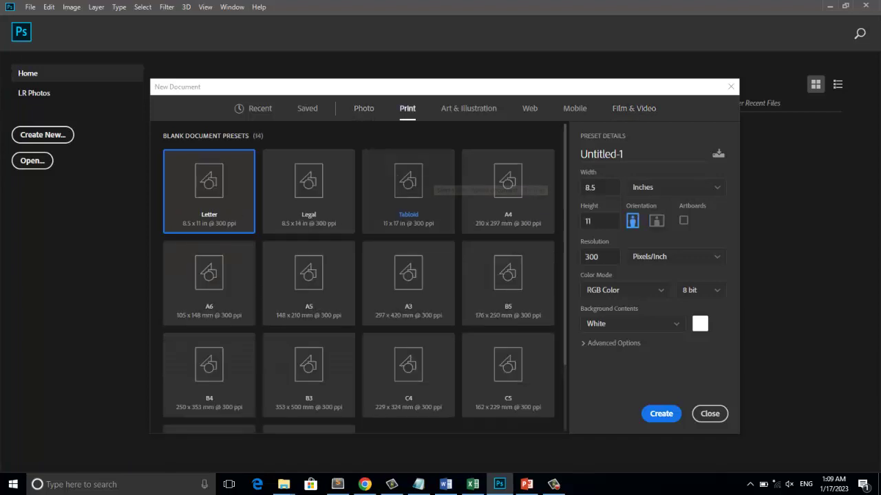
pyautogui.click(363, 108)
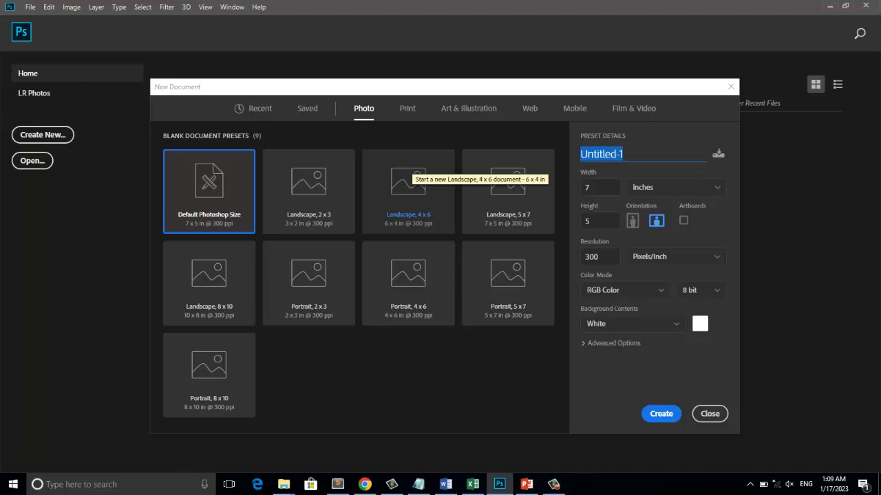
# Name the preset class1 and enter width 4, giving a 4 × 5 inch portrait page.
pyautogui.write('cla')
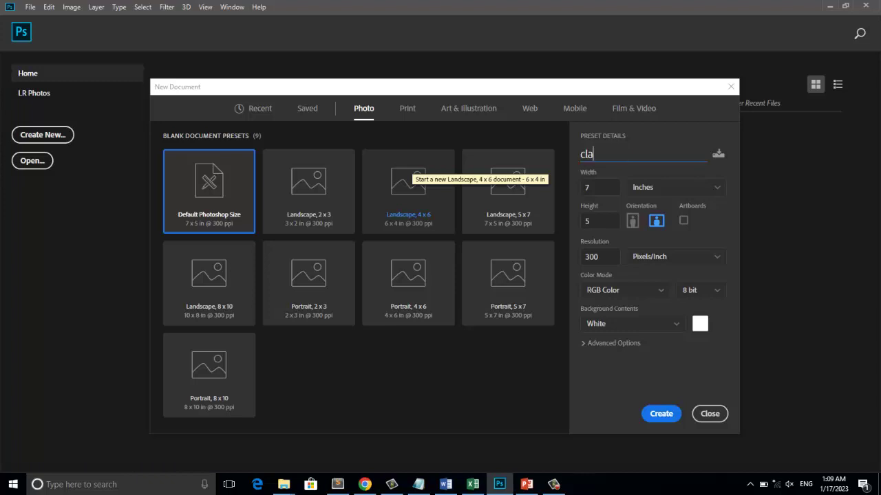
pyautogui.write('ss1')
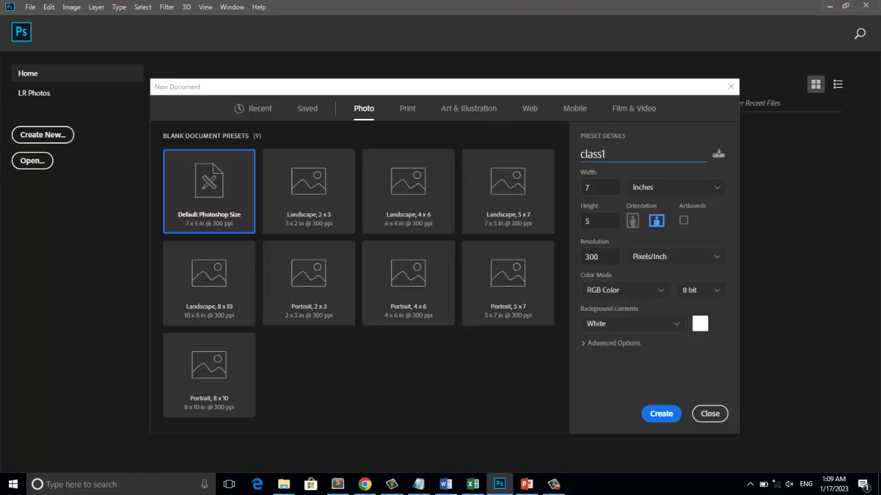
pyautogui.press('Tab')
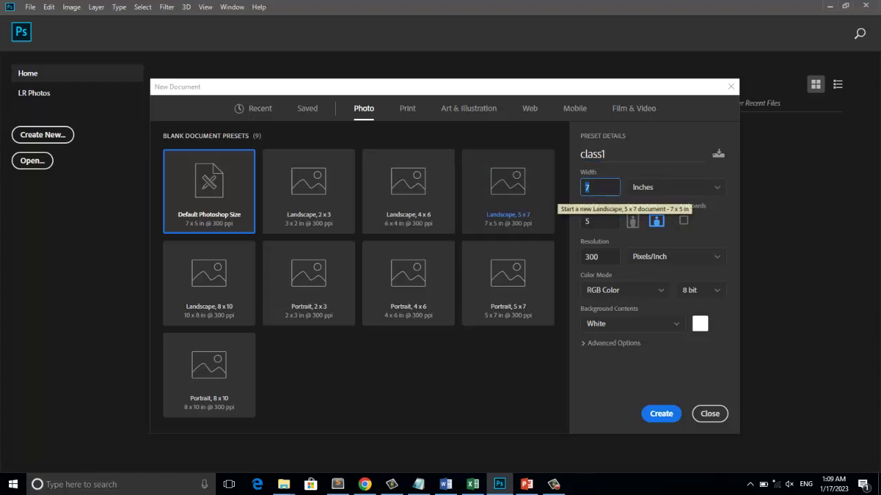
pyautogui.write('4')
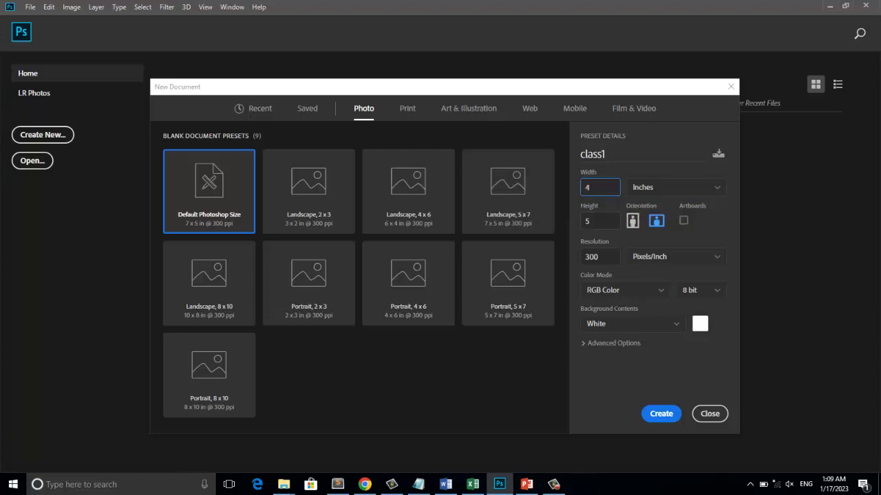
pyautogui.click(675, 187)
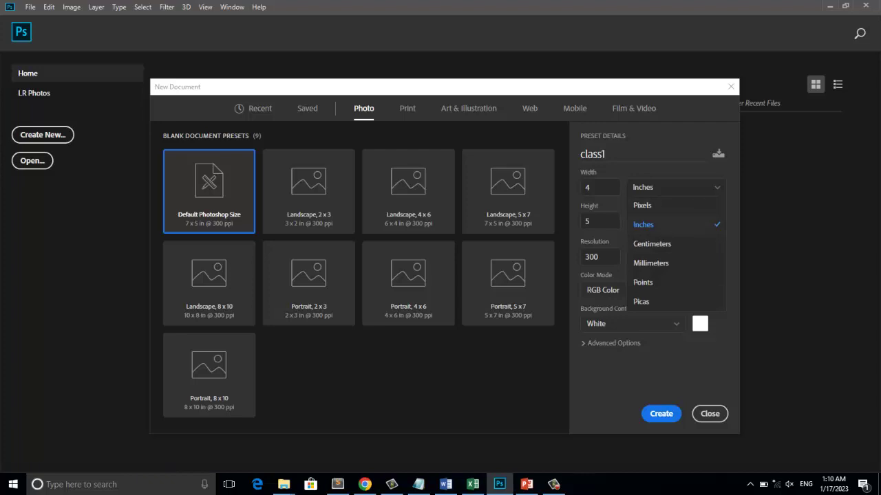
# Try pixel units, return to inches, and enter a width of 1 inch.
pyautogui.press('Escape')
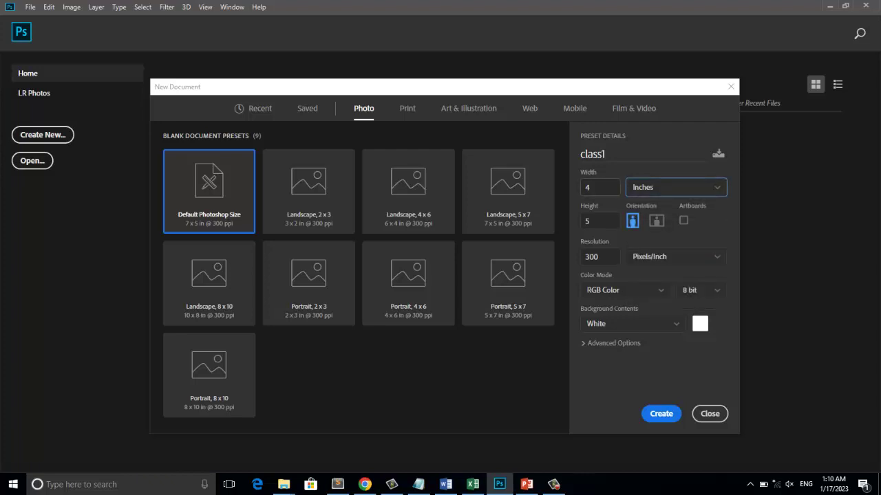
pyautogui.press('space')
pyautogui.press('Return')
pyautogui.press('space')
pyautogui.press('Down')
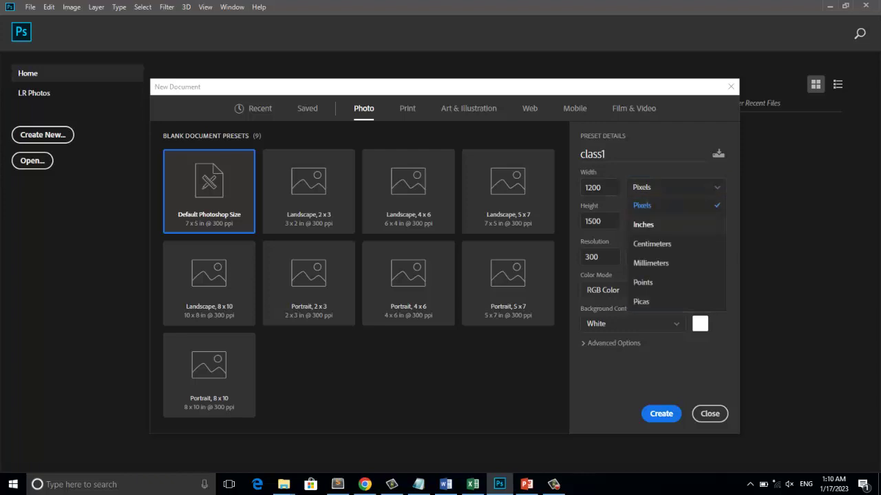
pyautogui.press('Return')
pyautogui.hotkey('shift', 'Tab')
pyautogui.write('1')
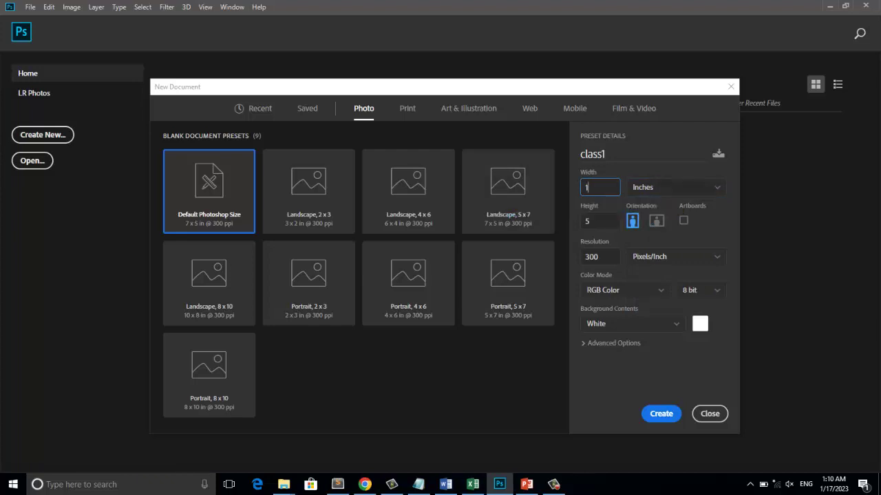
# Cycle the size units through pixels and centimeters, ending on millimeters (25.4 × 127 mm).
pyautogui.press('Tab')
pyautogui.press('space')
pyautogui.press('Up')
pyautogui.press('Return')
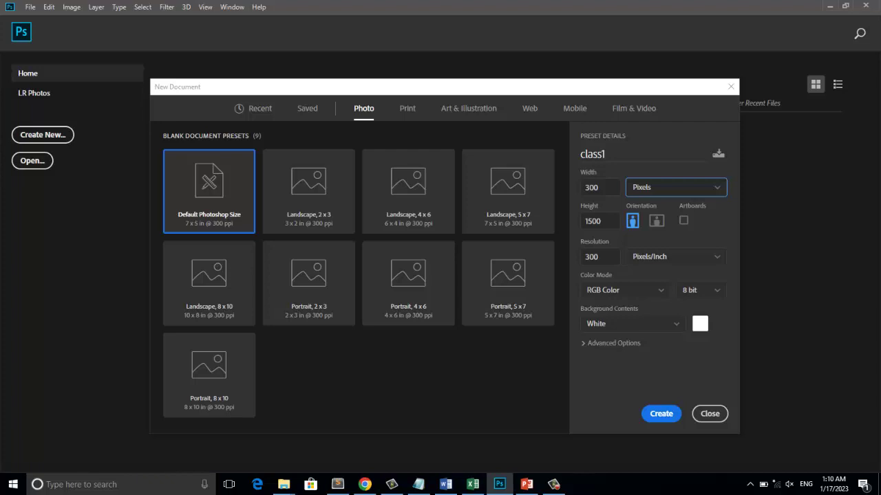
pyautogui.click(676, 187)
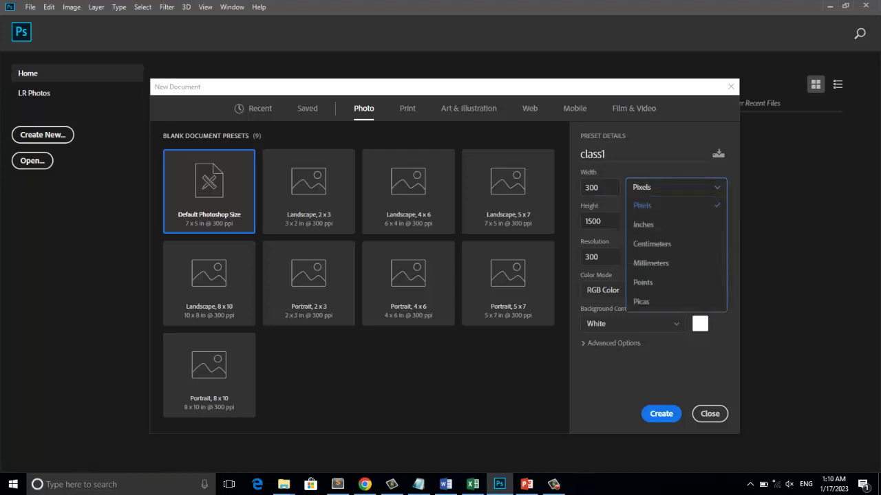
pyautogui.click(651, 244)
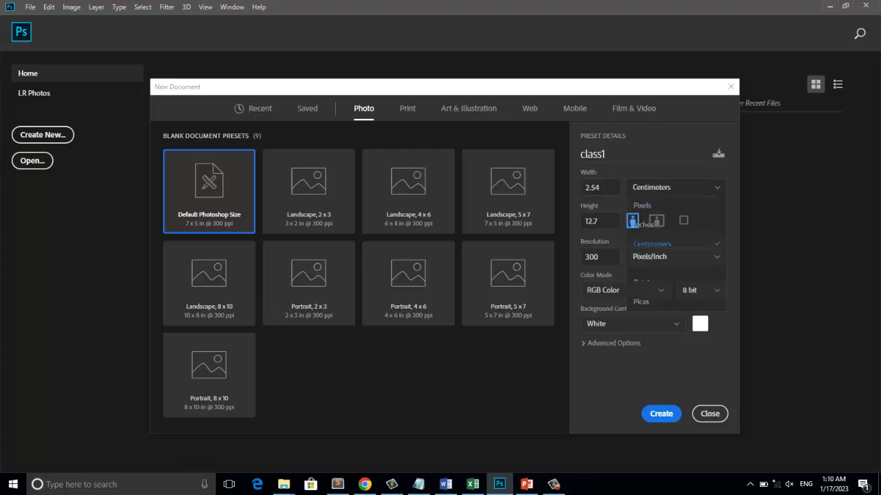
pyautogui.click(676, 187)
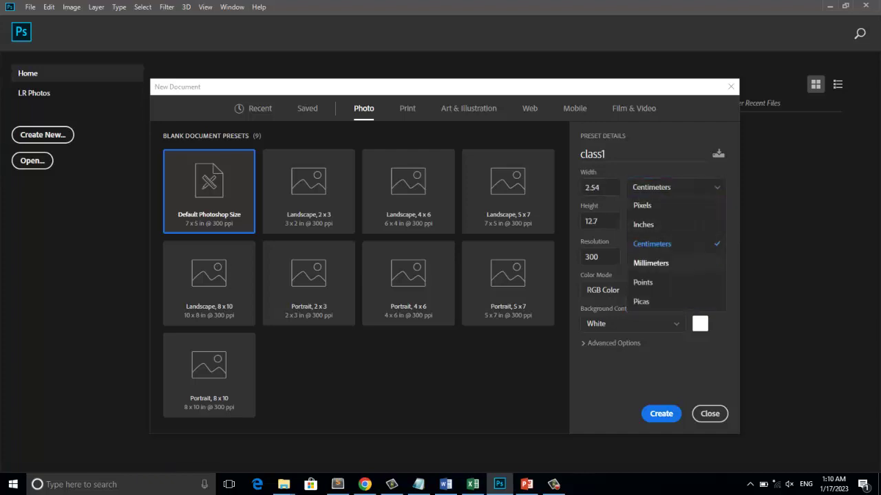
pyautogui.click(651, 262)
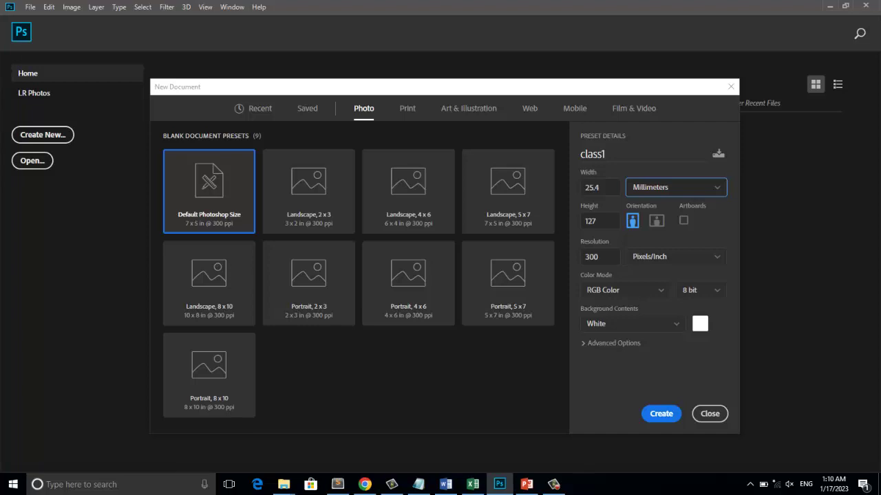
pyautogui.click(676, 187)
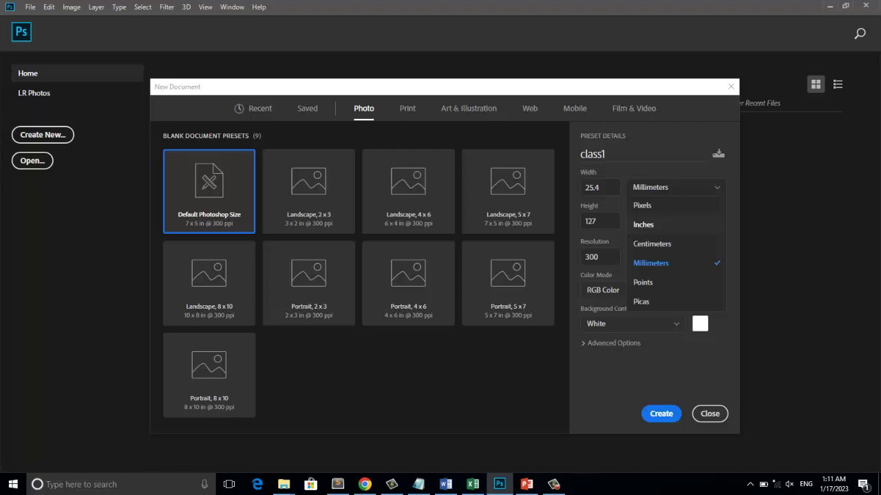
# Set class1 to 4 × 8 inches in inch units, then bring up the Windows Run box.
pyautogui.click(644, 224)
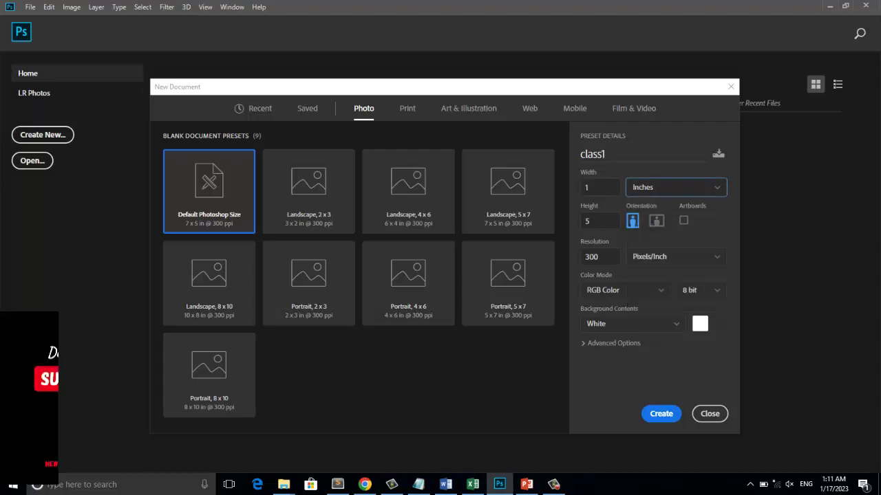
pyautogui.write('4')
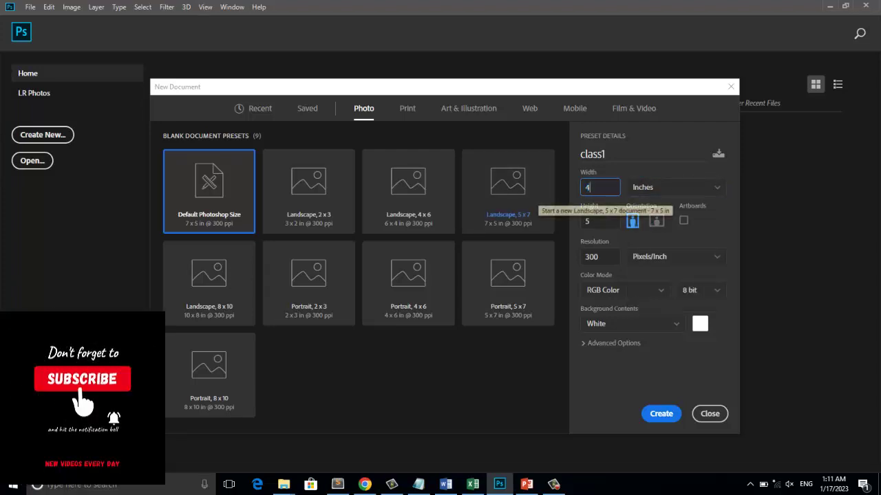
pyautogui.press('Tab')
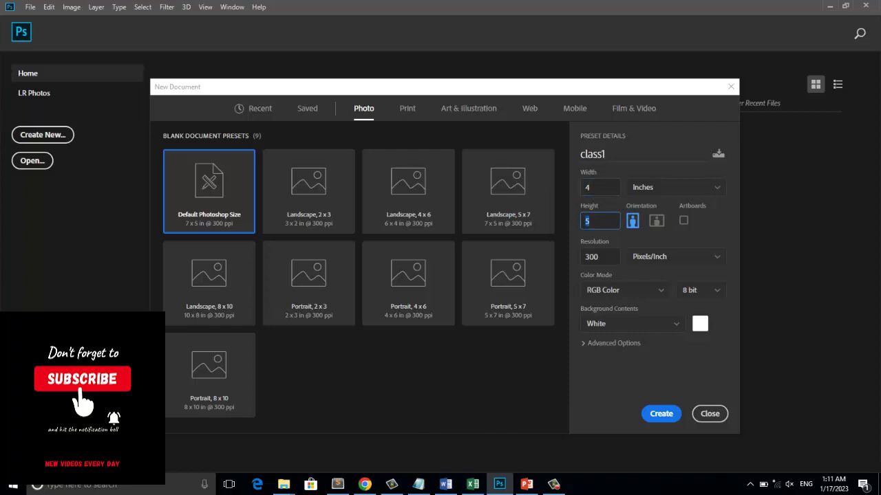
pyautogui.write('8')
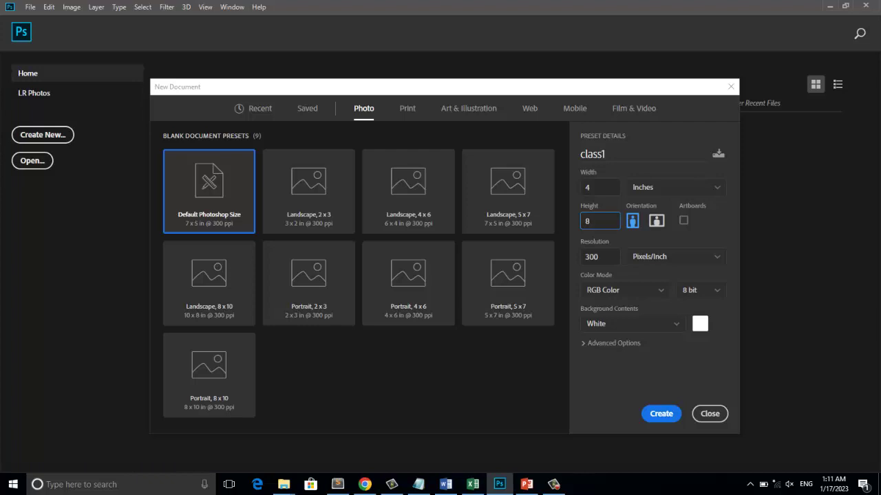
pyautogui.press('super+r')
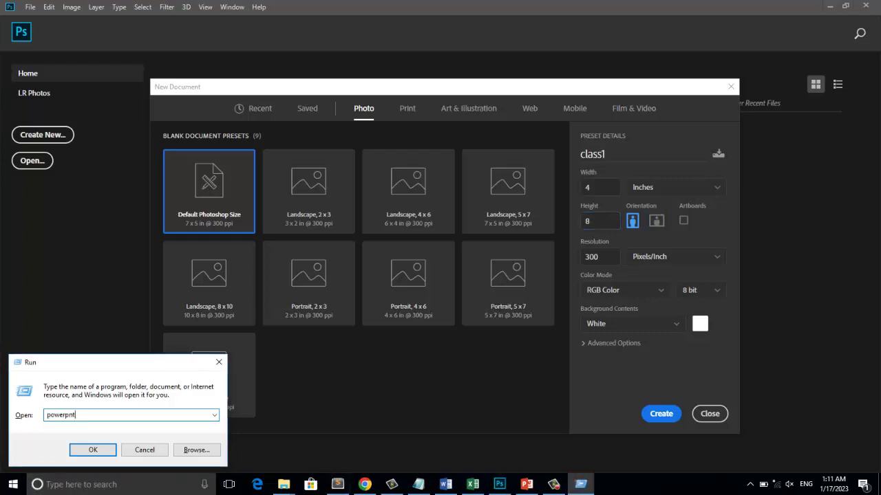
# Launch Word with winwor and open a maximized blank document.
pyautogui.write('winwor')
pyautogui.press('Return')
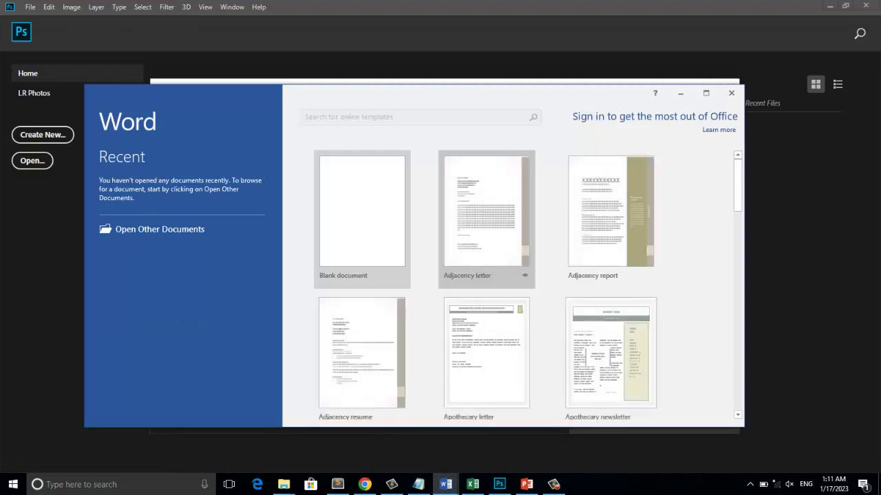
pyautogui.click(362, 214)
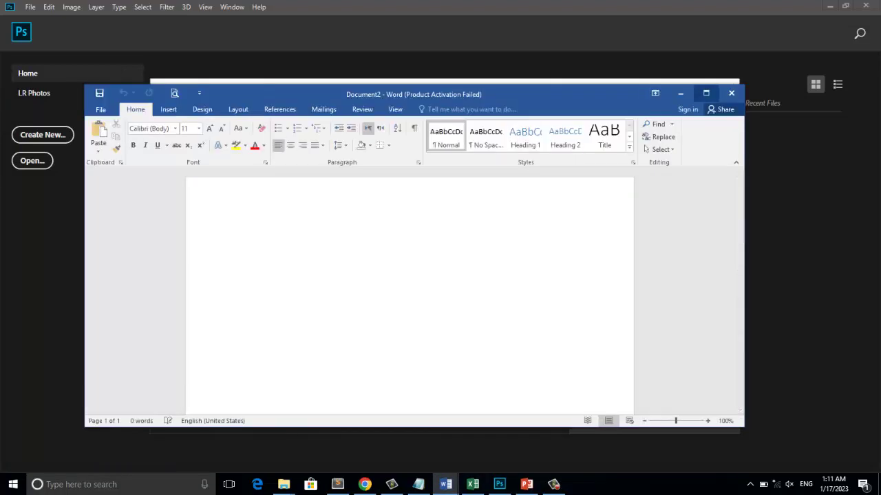
pyautogui.click(706, 93)
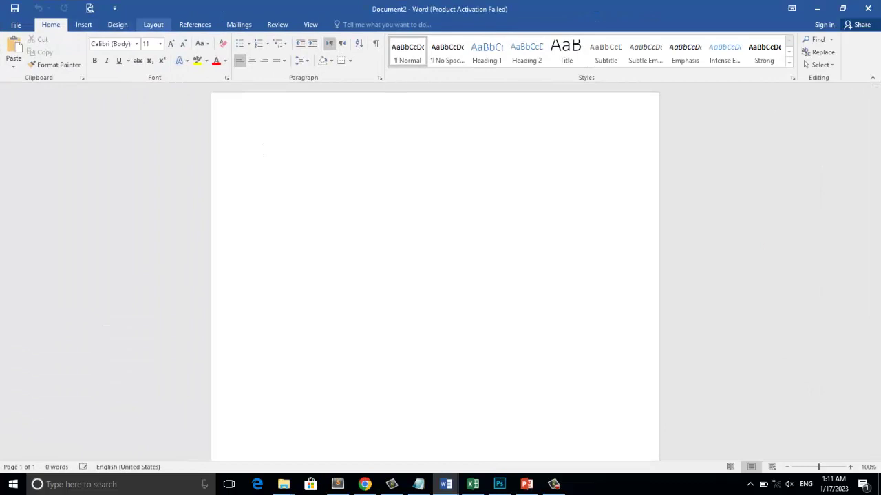
# Browse Word's Layout orientation choices and switch between open windows from the taskbar.
pyautogui.click(153, 24)
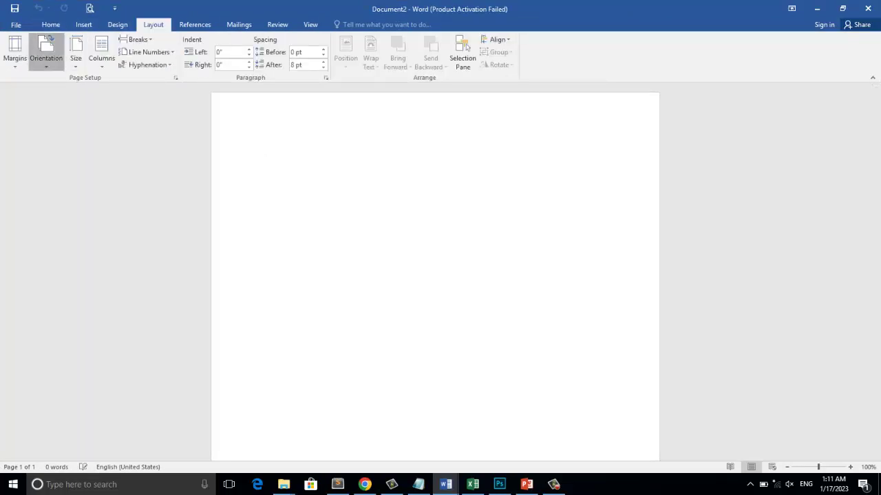
pyautogui.click(45, 52)
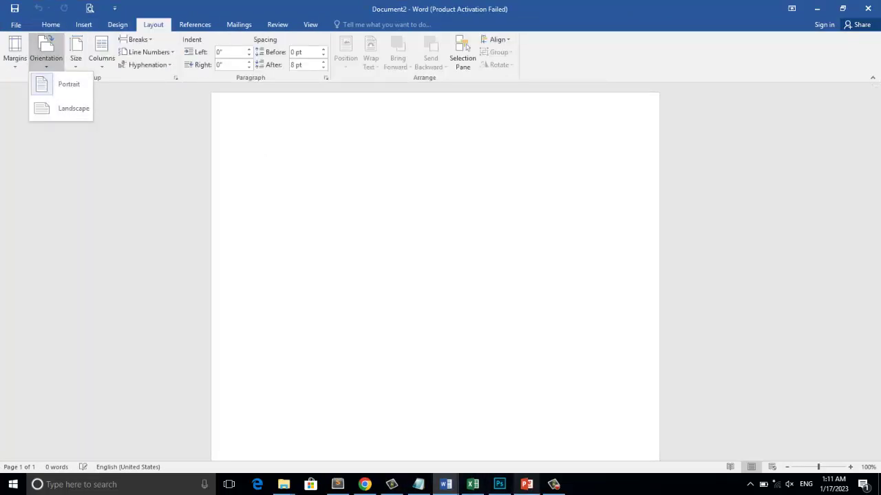
pyautogui.press('Escape')
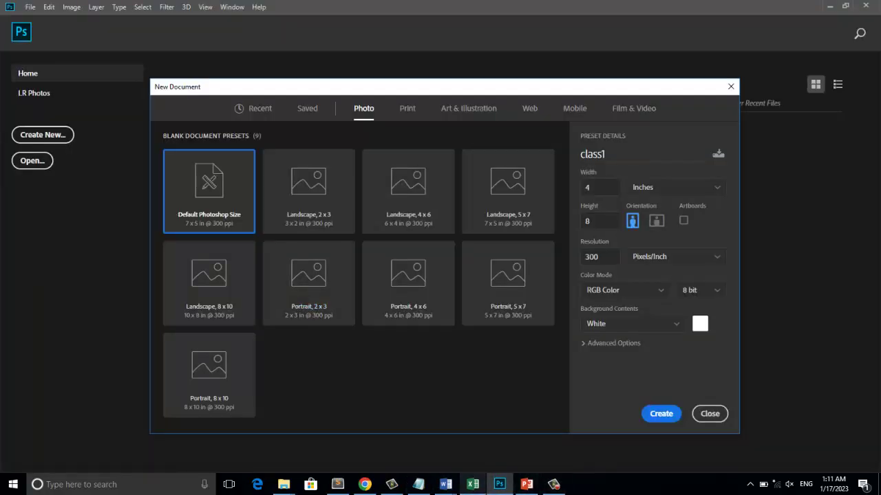
pyautogui.click(446, 485)
pyautogui.click(505, 436)
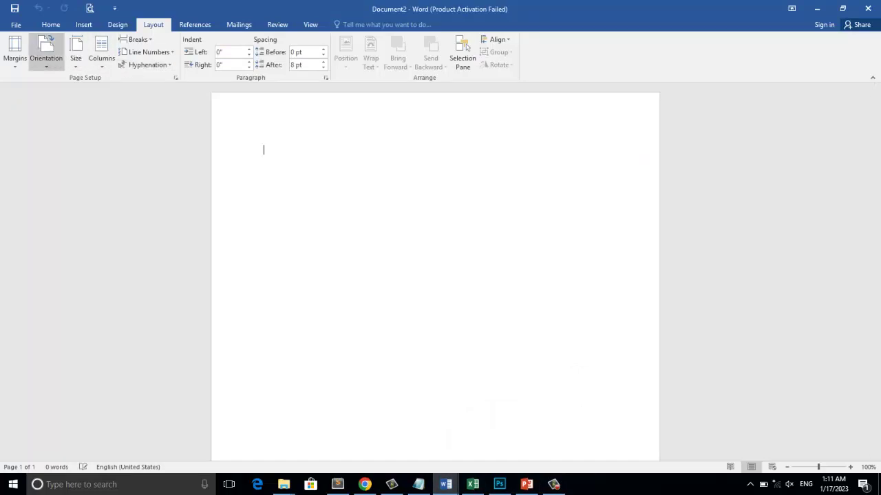
pyautogui.click(46, 52)
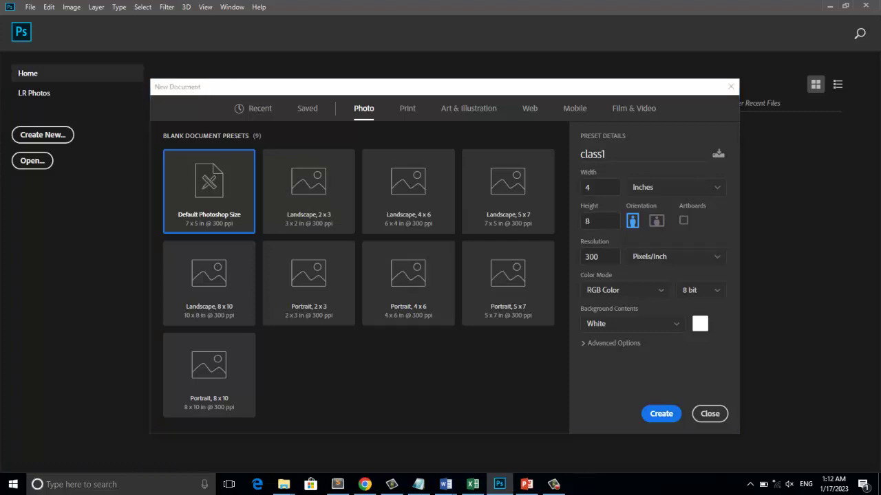
# Check the 300 ppi resolution and list the colour modes, keeping RGB Color.
pyautogui.click(599, 257)
pyautogui.click(599, 257)
pyautogui.click(625, 290)
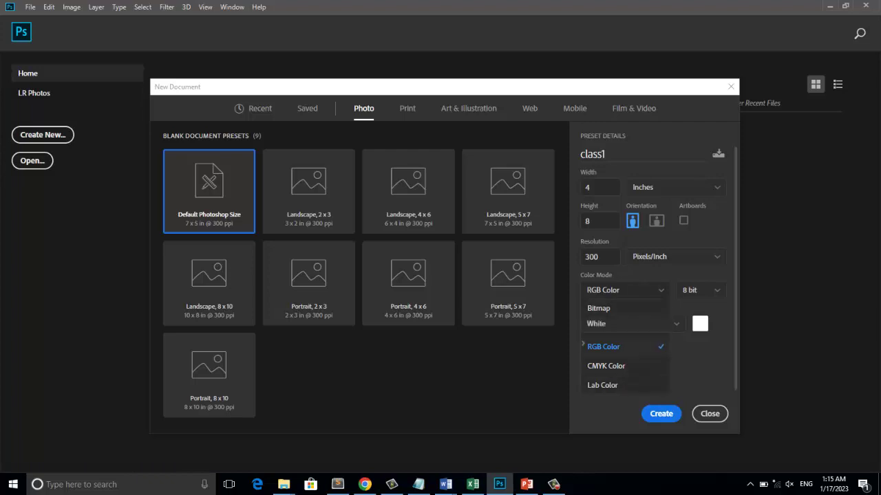
# Keep RGB Color and open the background Color Picker, still white R255 G255 B255.
pyautogui.press('Escape')
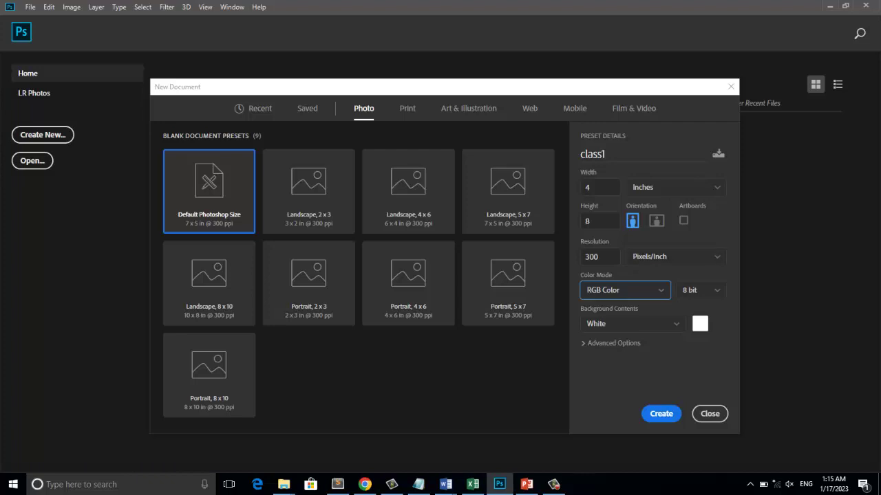
pyautogui.click(700, 323)
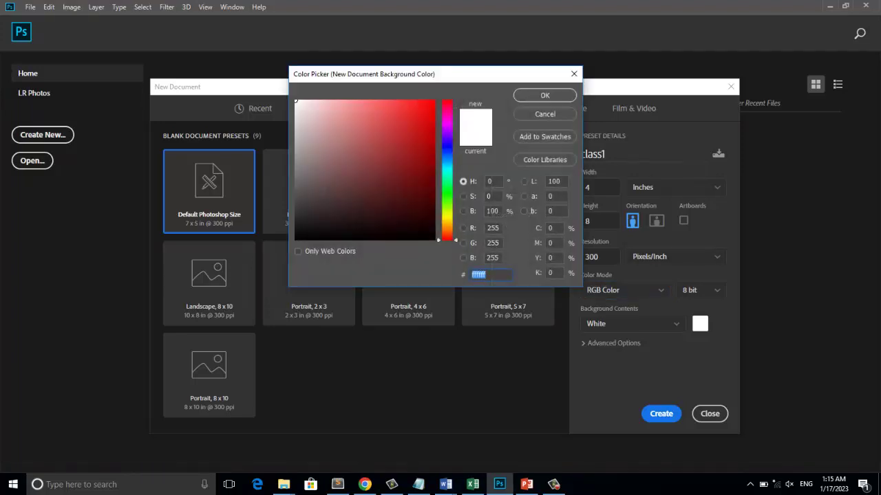
pyautogui.press('Return')
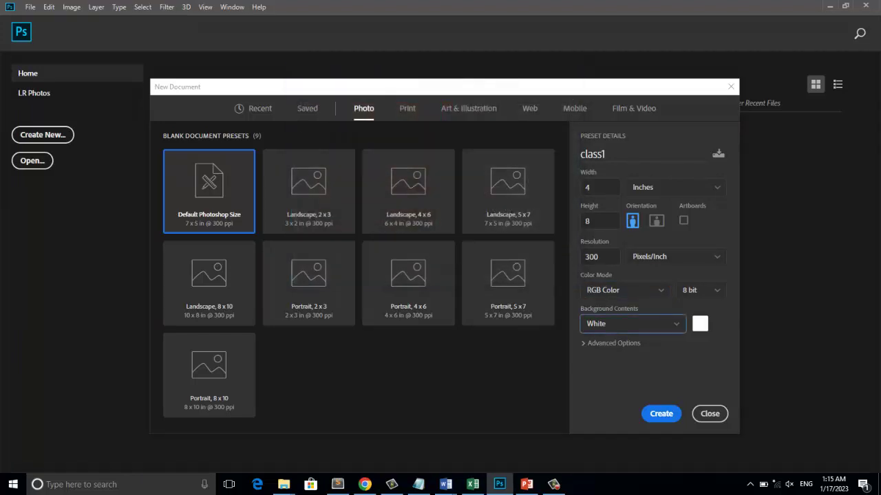
pyautogui.click(700, 324)
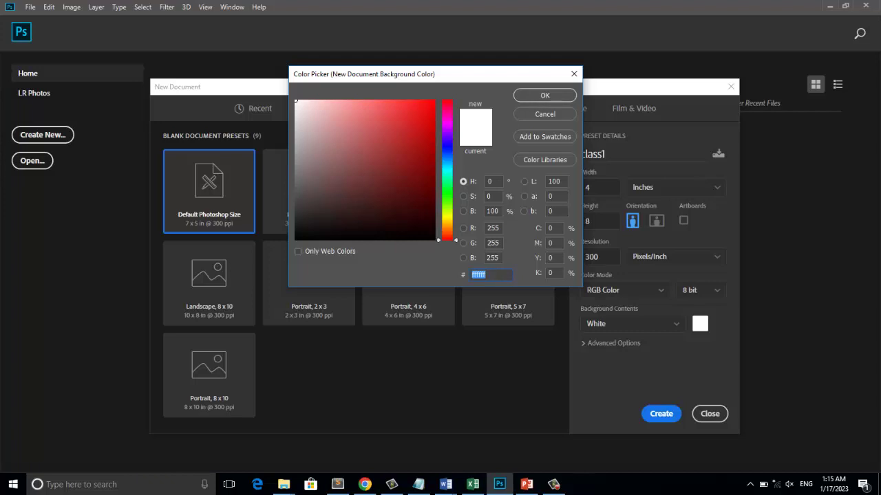
# Pick teal 14a8a6 as the background and create the 4 × 8 inch class1 document.
pyautogui.click(307, 107)
pyautogui.moveTo(307, 106)
pyautogui.mouseDown()
pyautogui.moveTo(335, 161)
pyautogui.moveTo(376, 196)
pyautogui.mouseUp()
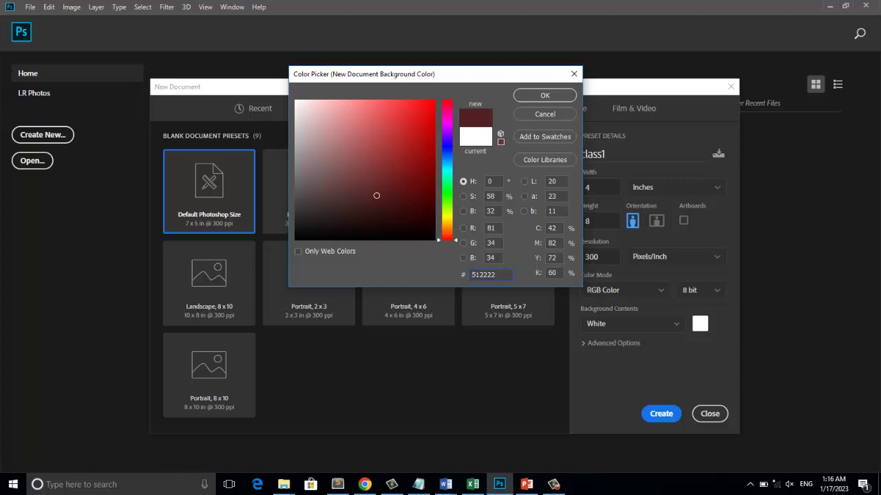
pyautogui.moveTo(376, 195); pyautogui.dragTo(422, 144)
pyautogui.moveTo(448, 240)
pyautogui.mouseDown()
pyautogui.moveTo(447, 147)
pyautogui.moveTo(447, 170)
pyautogui.mouseUp()
pyautogui.click(417, 147)
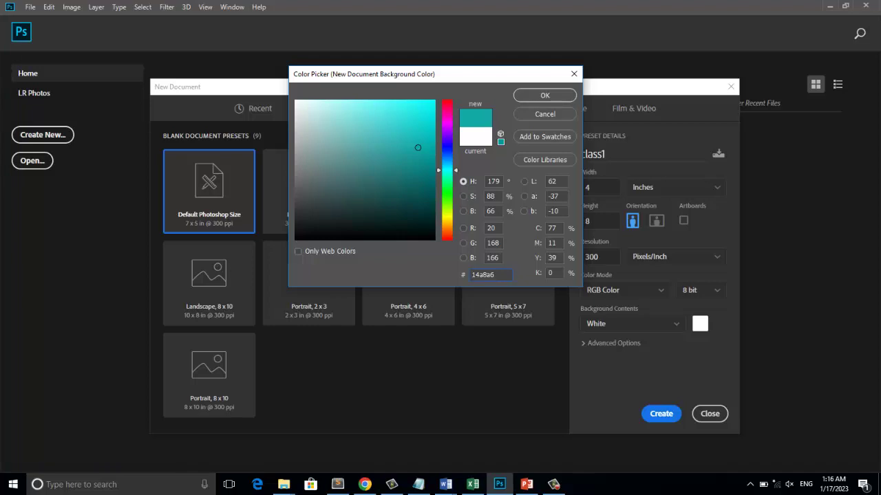
pyautogui.press('Return')
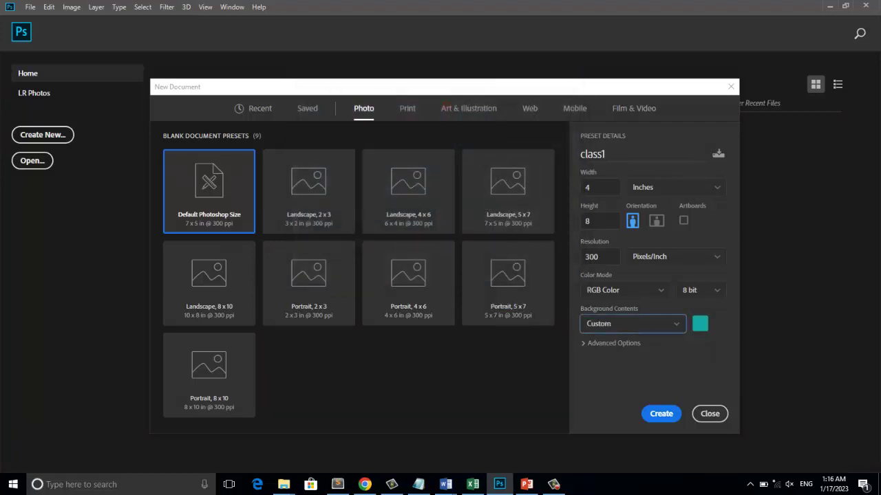
pyautogui.click(661, 414)
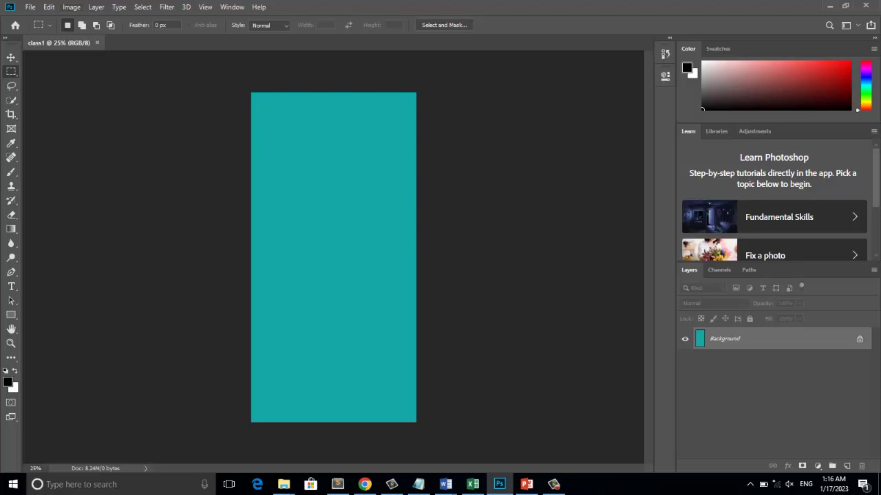
# Resize class1 via Image Size to 8 inches wide, giving 8 × 16 inches (2400 × 4800 px).
pyautogui.click(71, 7)
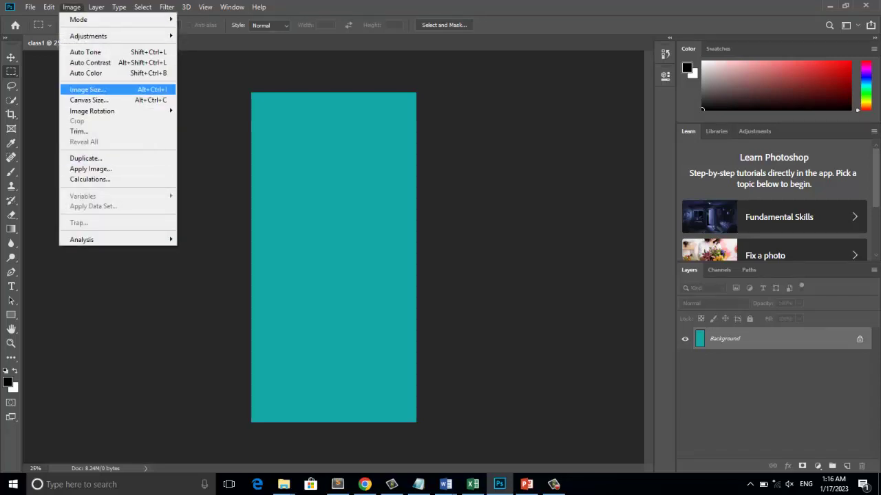
pyautogui.press('Return')
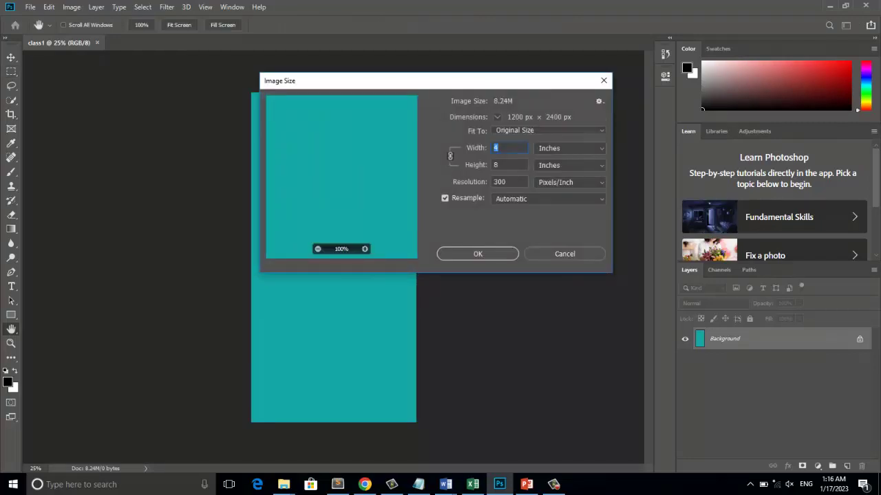
pyautogui.press('Tab')
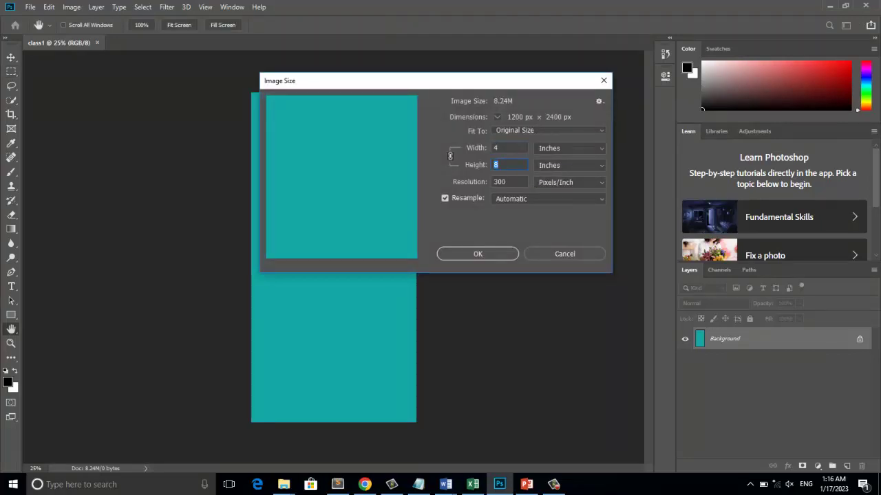
pyautogui.hotkey('shift', 'Tab')
pyautogui.write('8')
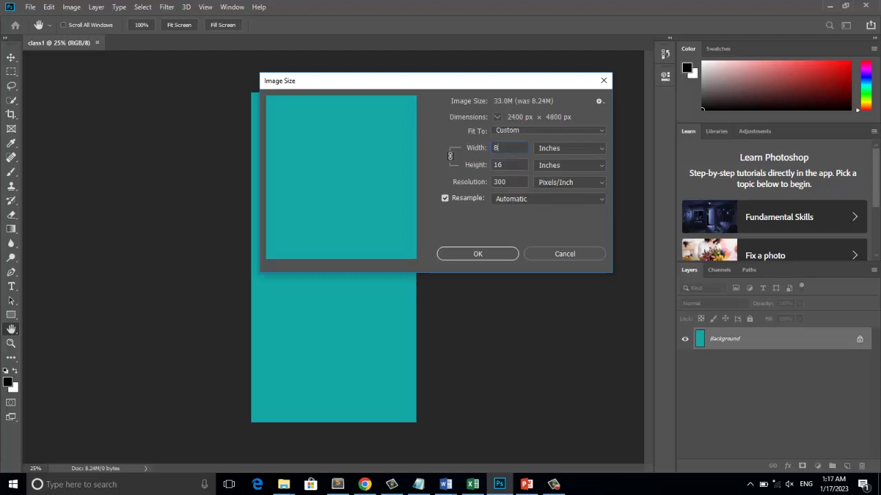
pyautogui.press('Return')
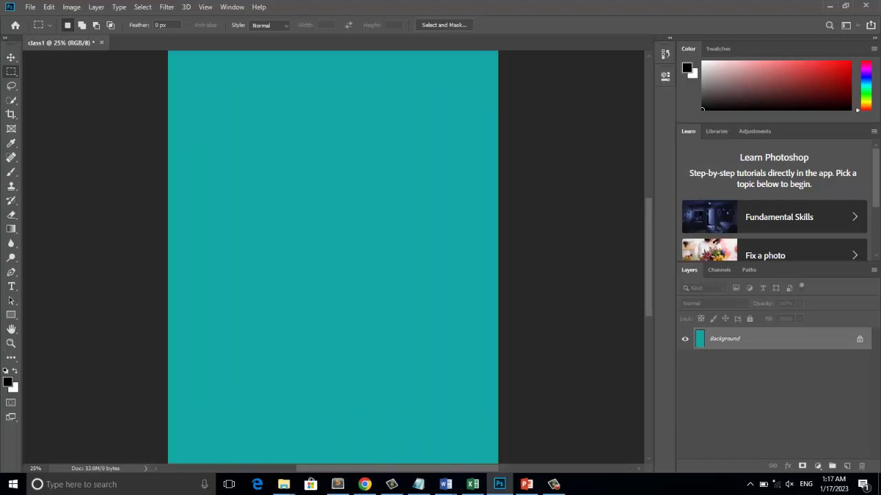
pyautogui.click(71, 7)
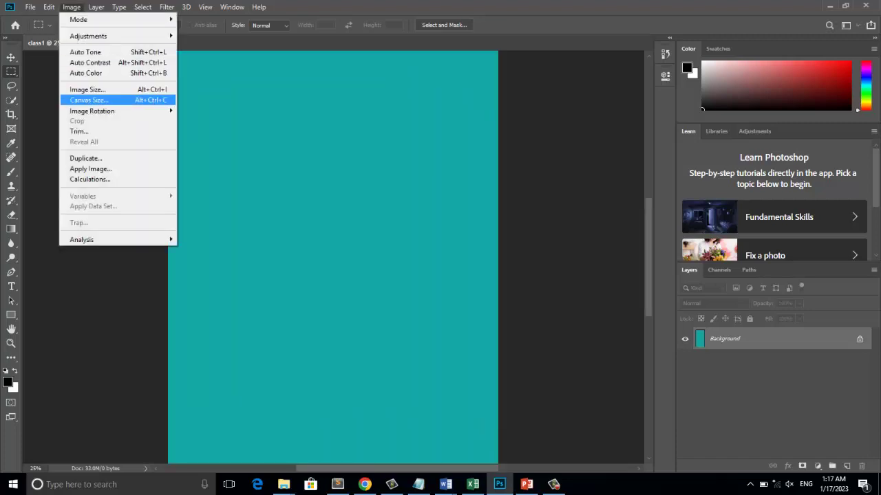
pyautogui.click(90, 89)
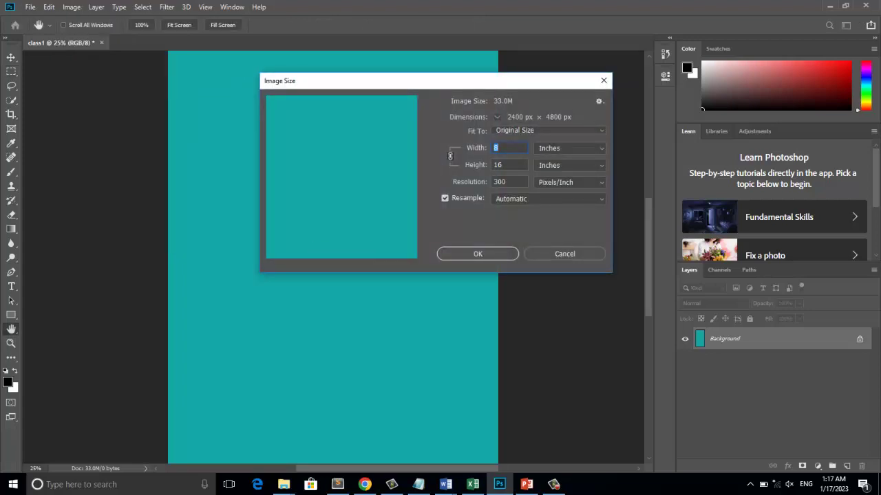
pyautogui.press('Escape')
pyautogui.press('m')
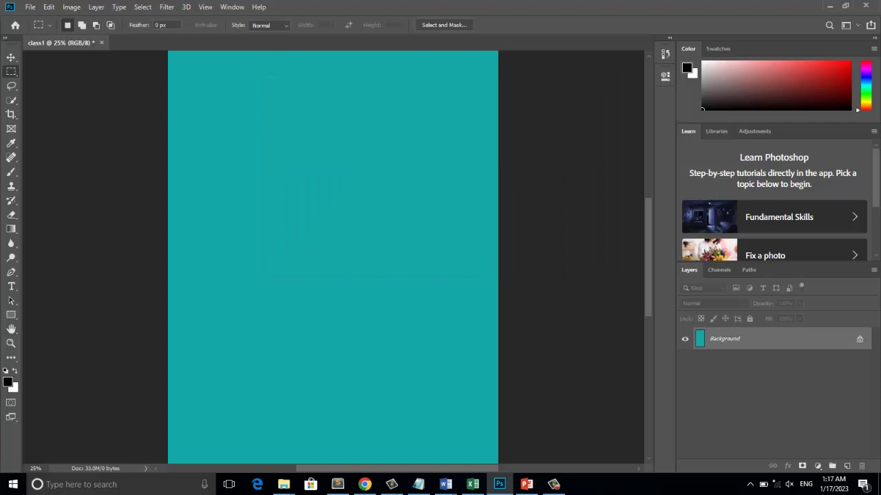